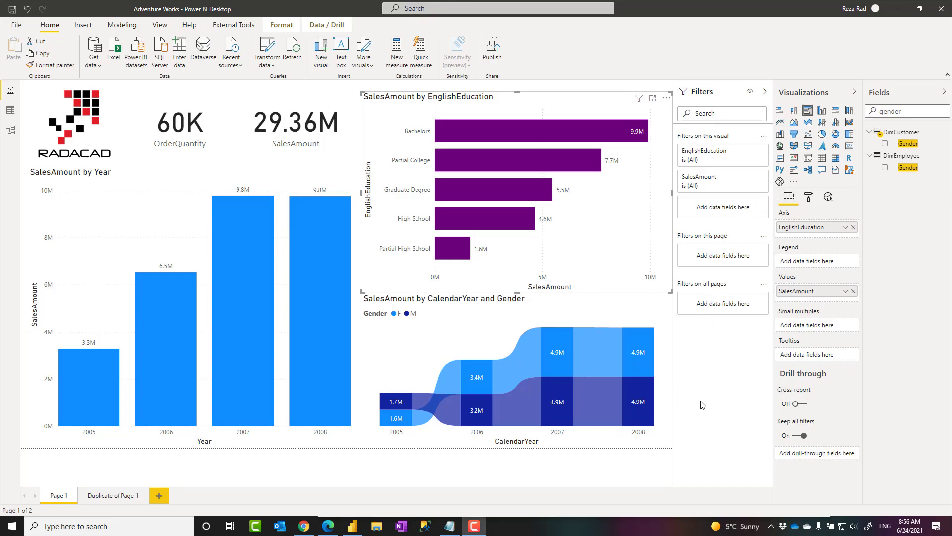
Inspect the visual-level filters of the CalendarYear/Gender chart and the EnglishEducation bar chart.
click(703, 362)
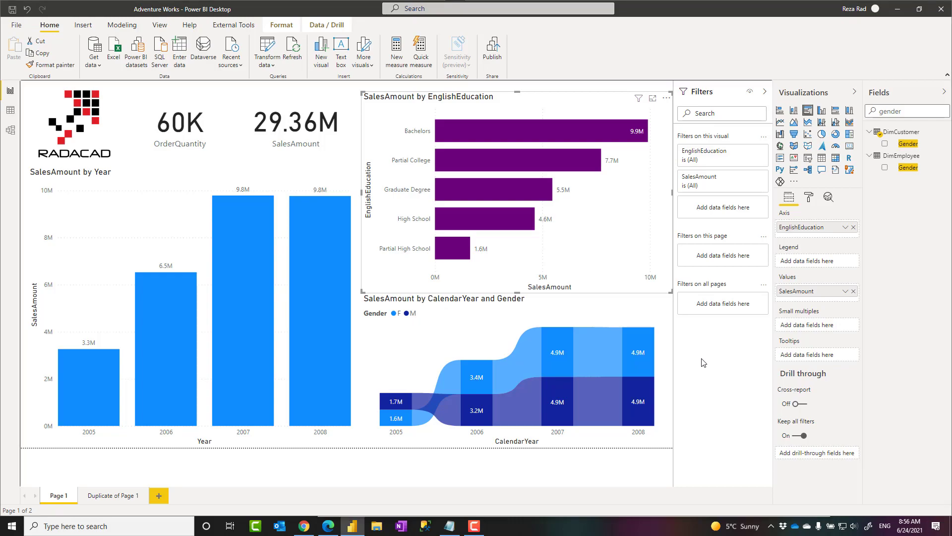
click(670, 318)
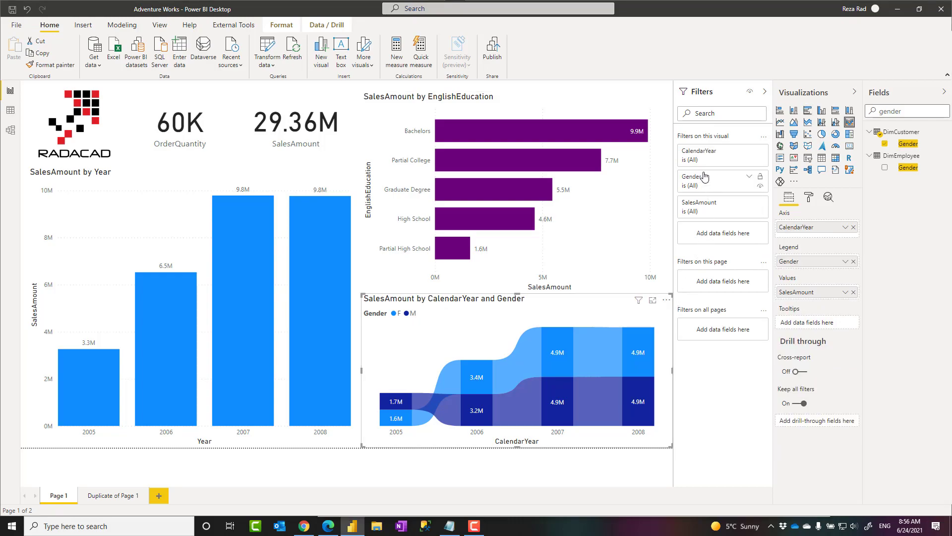
click(669, 209)
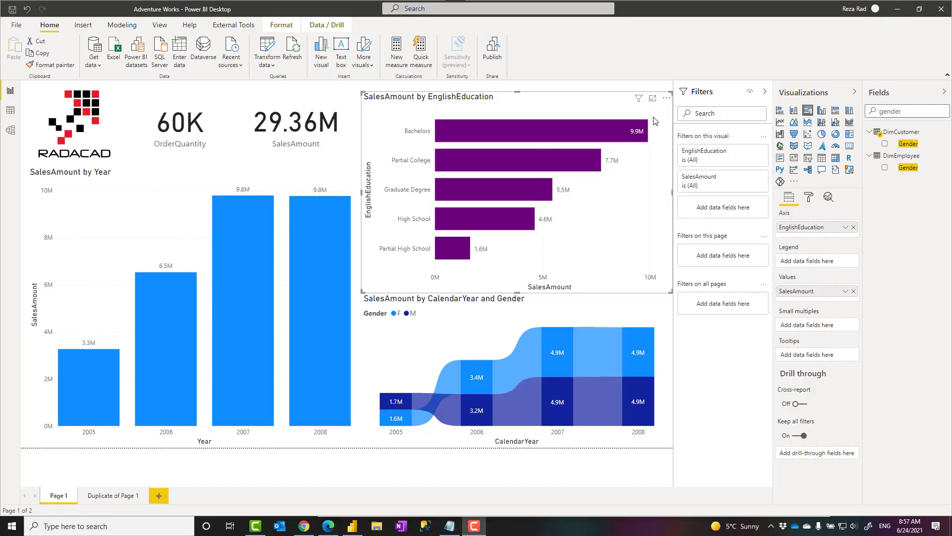
Deselect the charts so the Filters pane lists only page and all-pages filters.
click(603, 91)
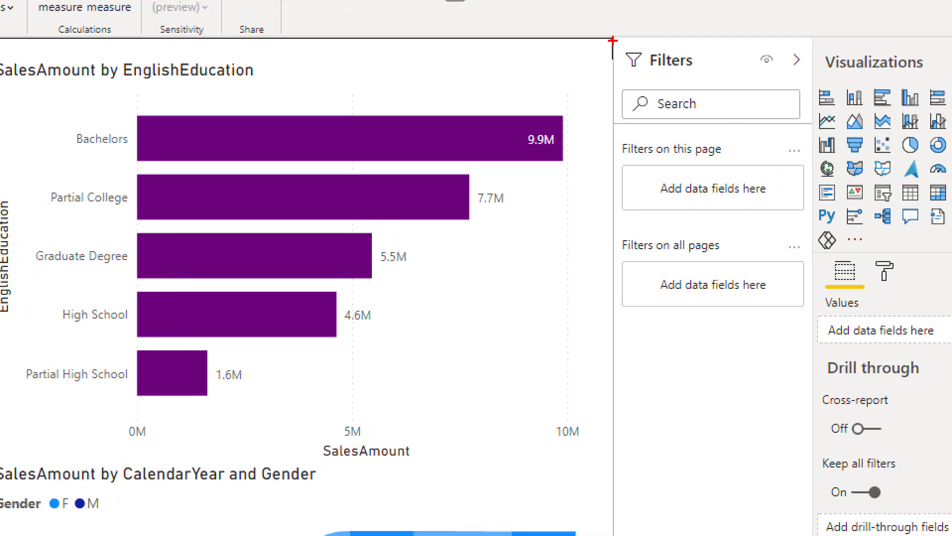
mouse_move(613, 40)
mouse_down()
mouse_move(691, 298)
mouse_move(776, 510)
mouse_move(805, 529)
mouse_up()
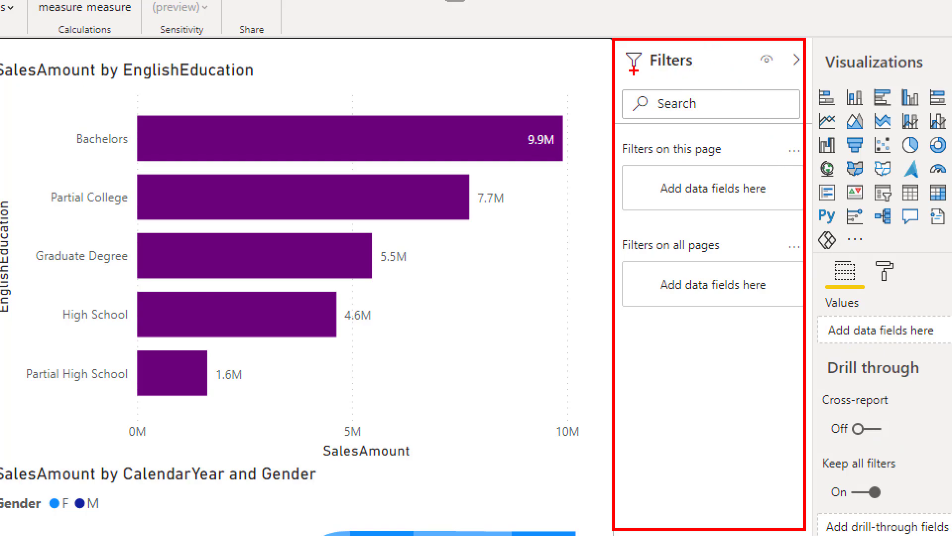
drag(633, 70, 699, 73)
key(Escape)
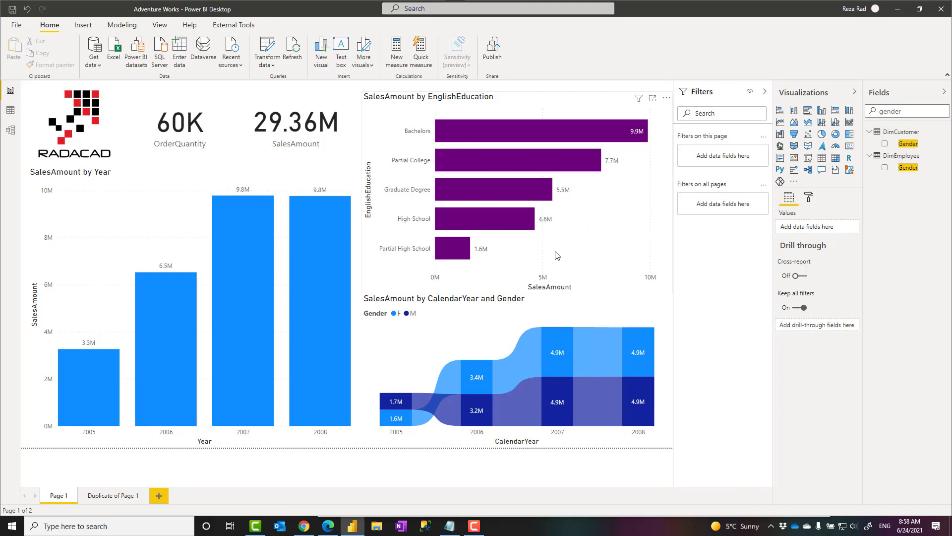
Select the SalesAmount by EnglishEducation chart to reveal its EnglishEducation and SalesAmount (All) filters.
click(571, 238)
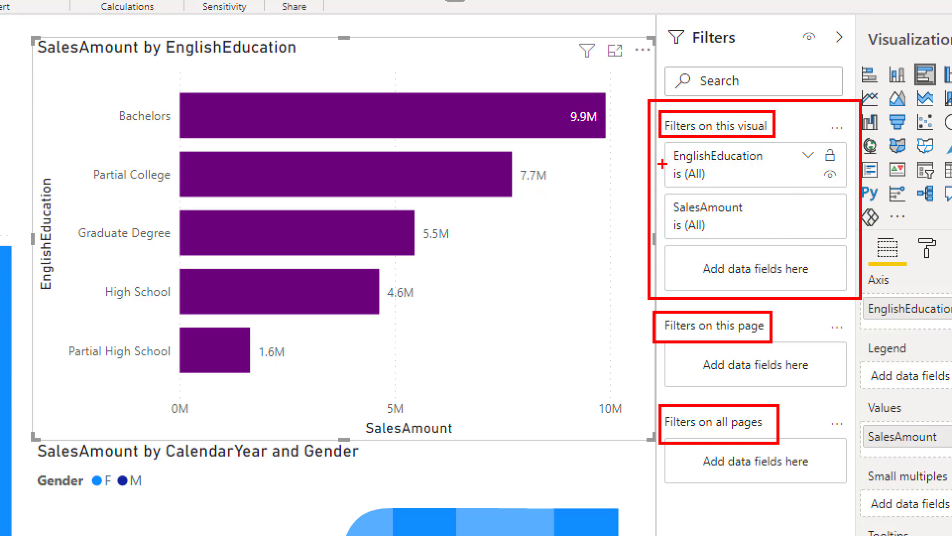
drag(664, 168, 772, 170)
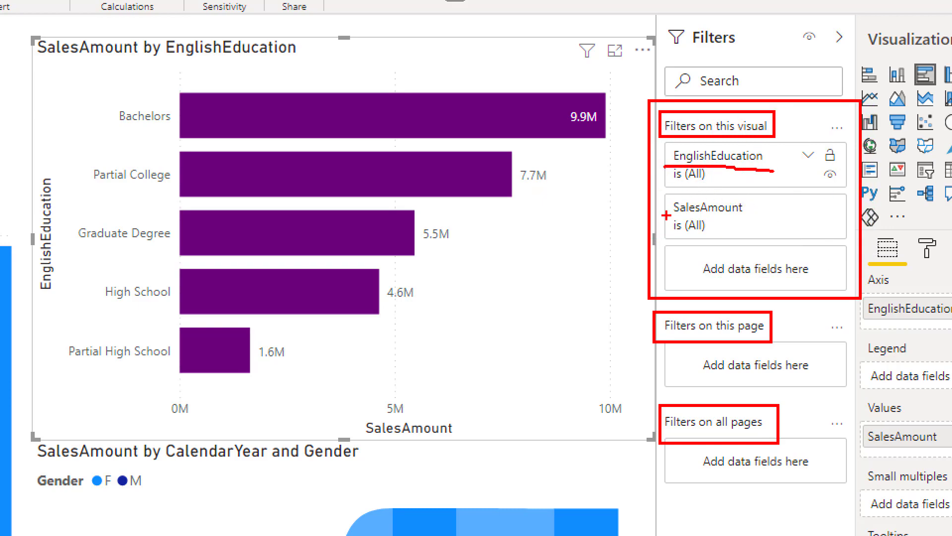
drag(666, 216, 739, 221)
drag(42, 63, 292, 67)
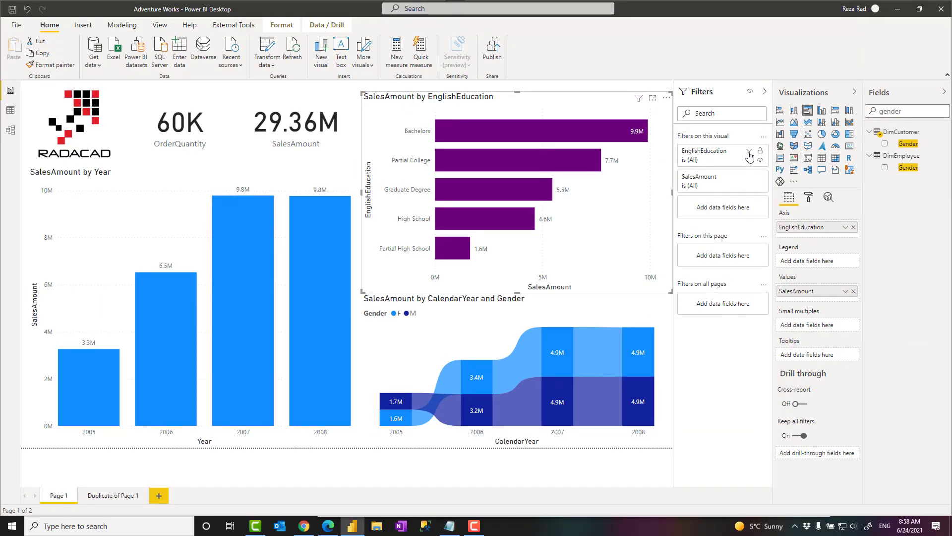
click(808, 155)
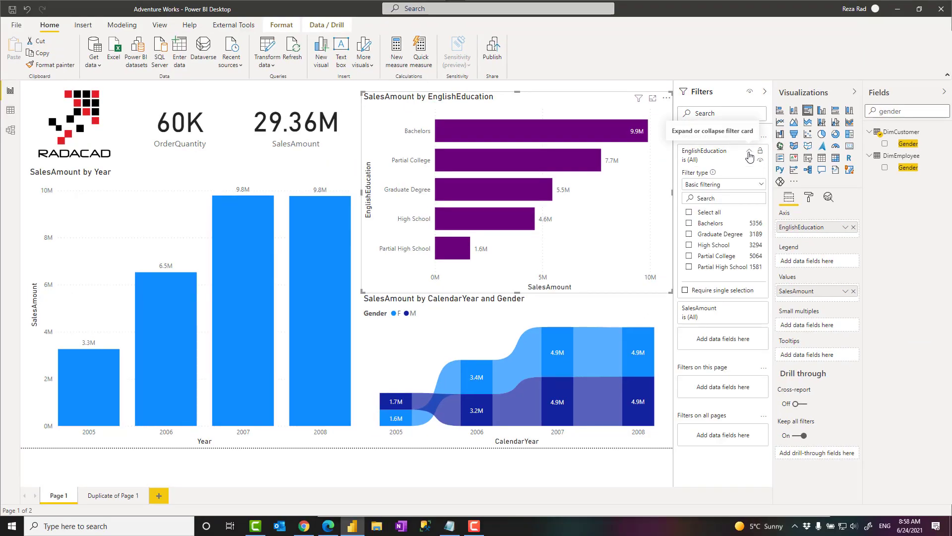
click(716, 234)
click(714, 256)
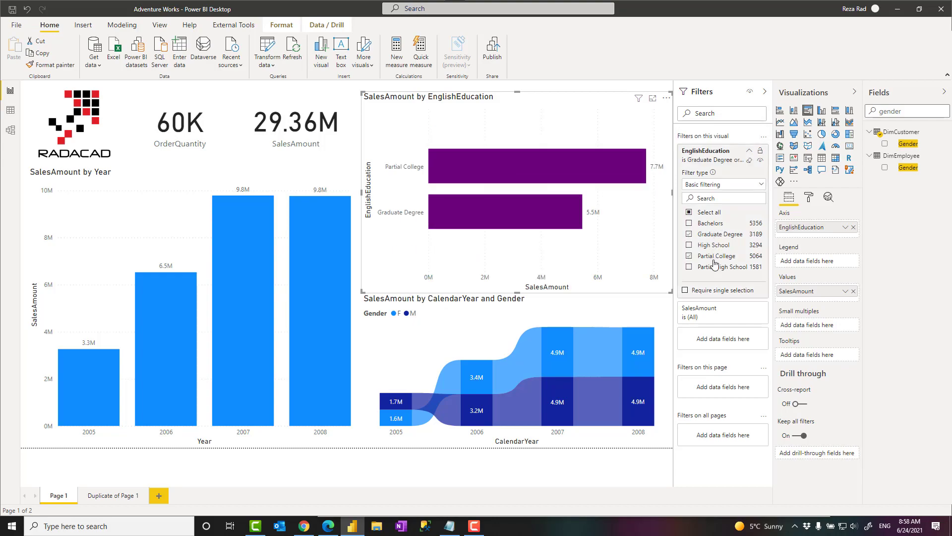
click(749, 160)
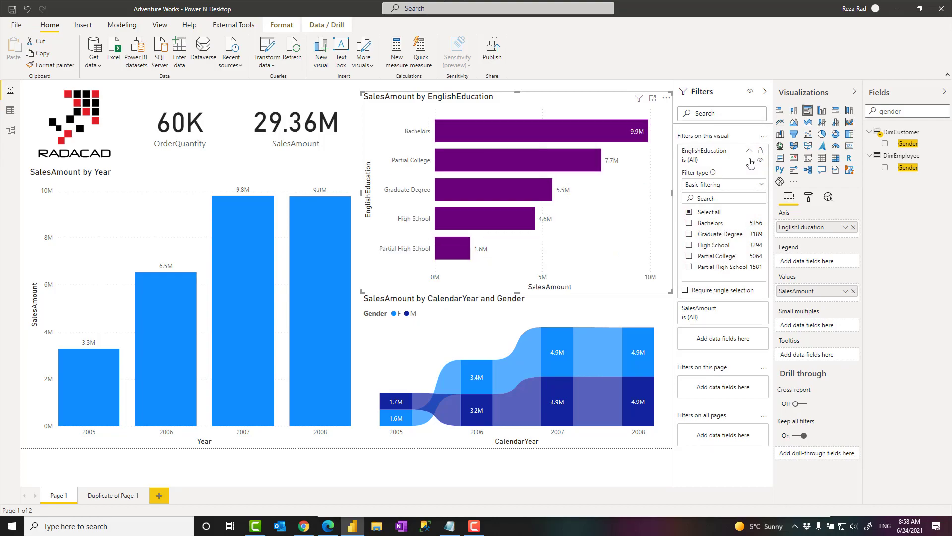
click(749, 151)
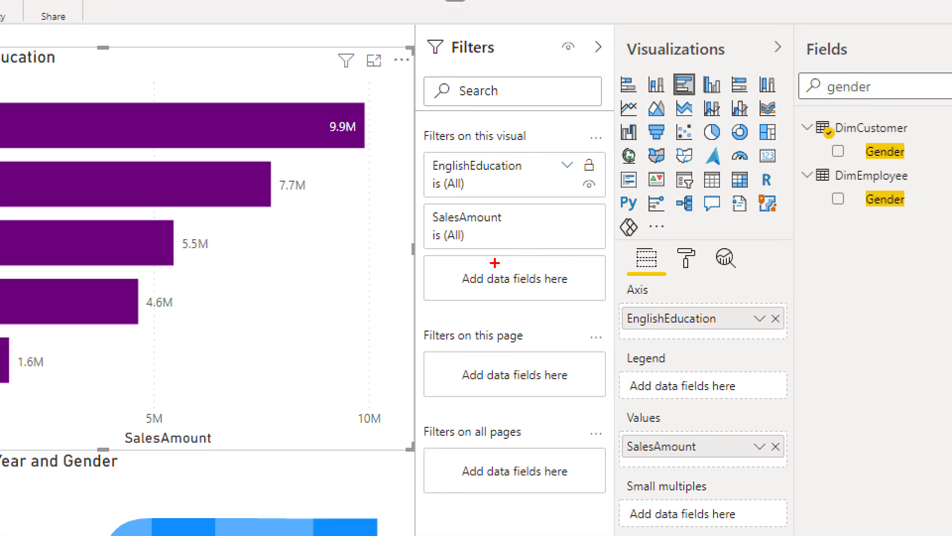
drag(533, 241, 681, 275)
drag(855, 136, 917, 165)
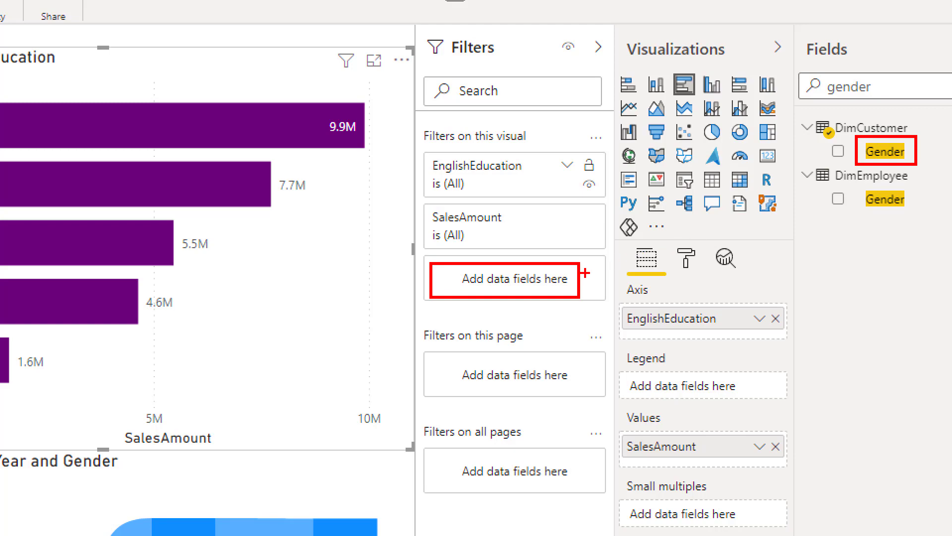
drag(584, 271, 857, 150)
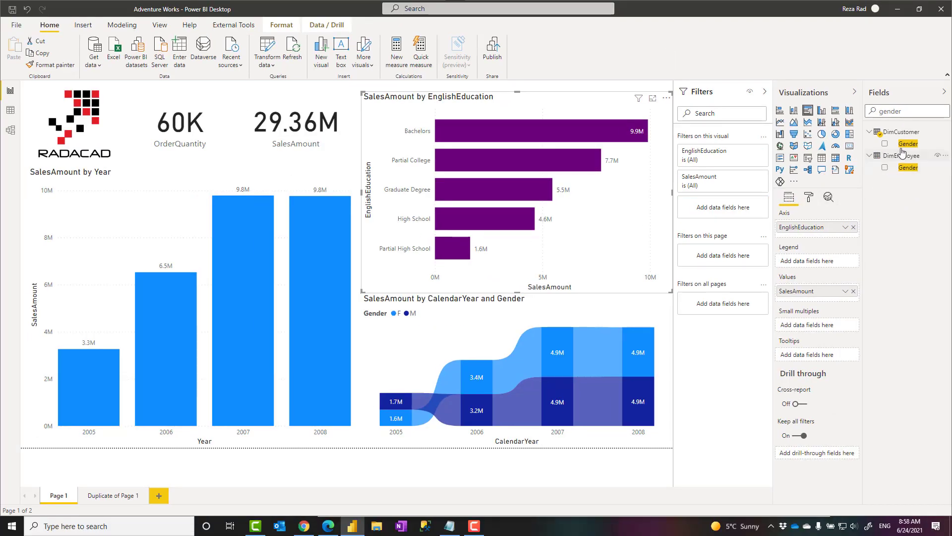
drag(885, 151, 547, 291)
drag(739, 212, 737, 214)
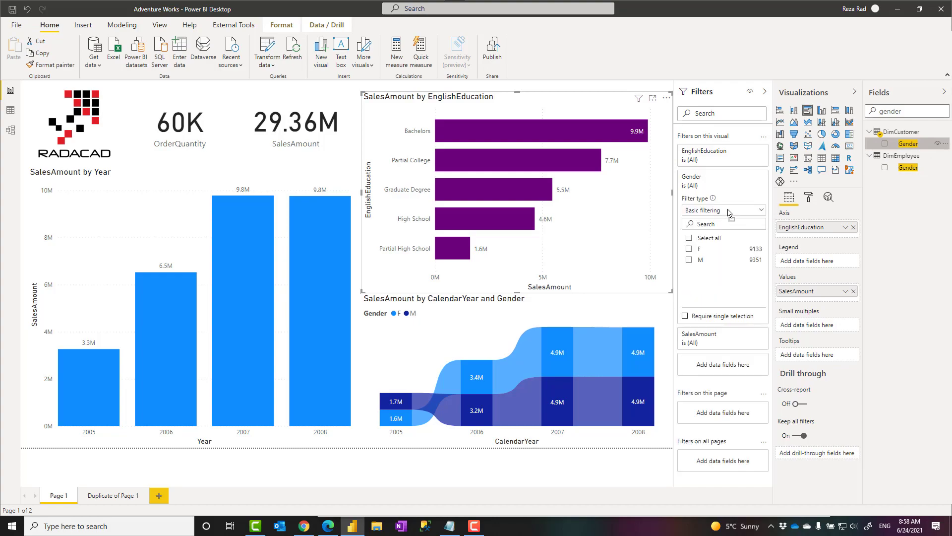
click(697, 250)
click(697, 252)
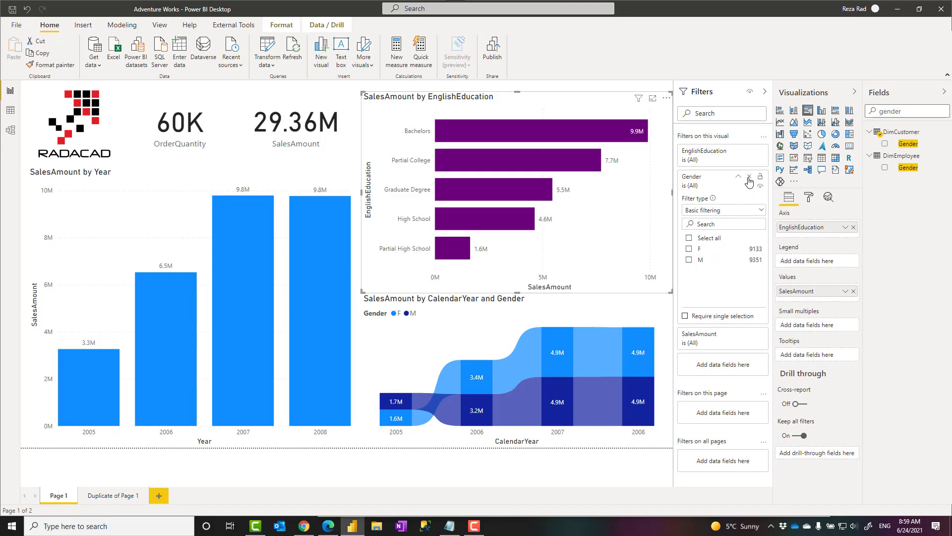
click(748, 177)
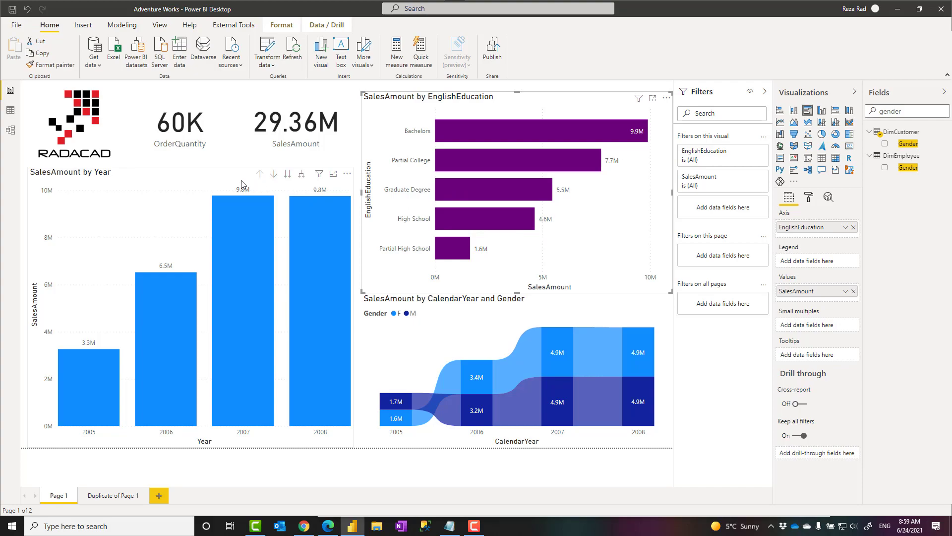
click(205, 183)
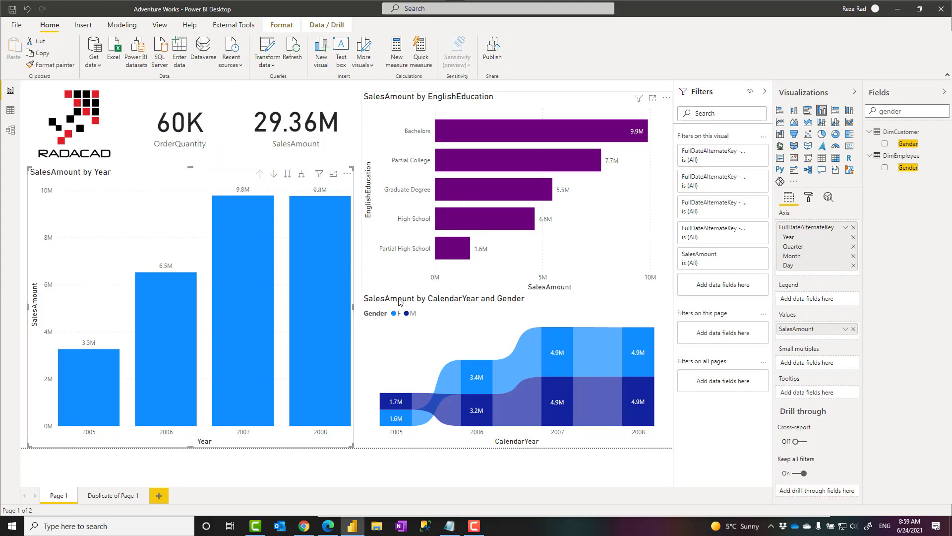
click(569, 270)
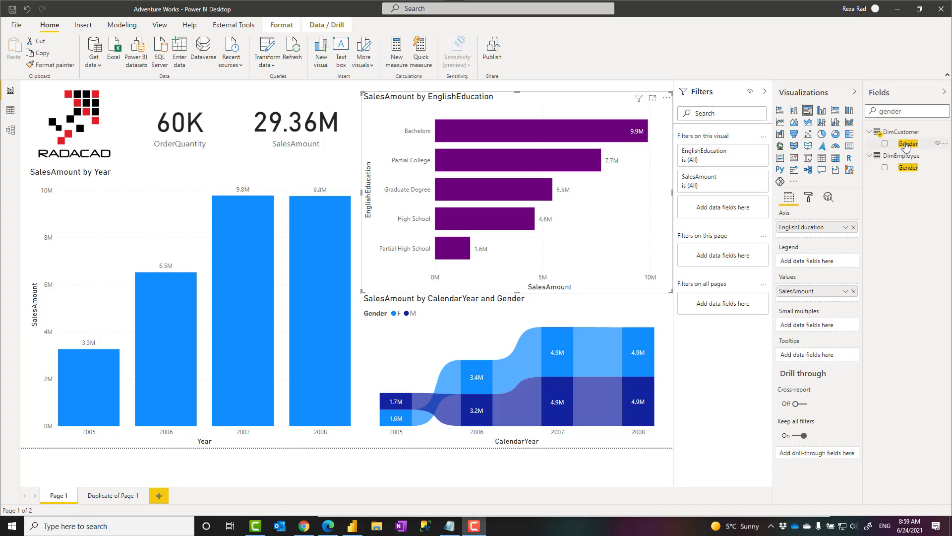
drag(907, 143, 724, 259)
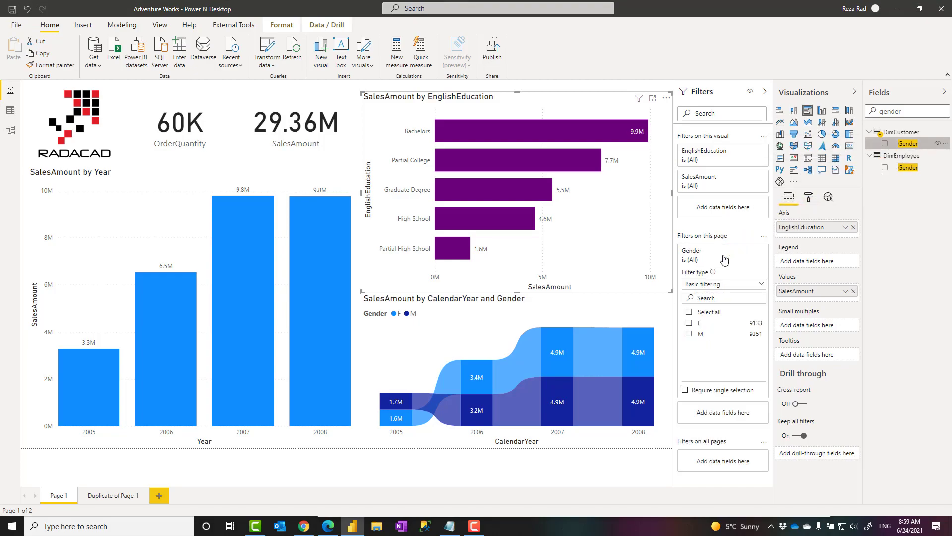
click(689, 323)
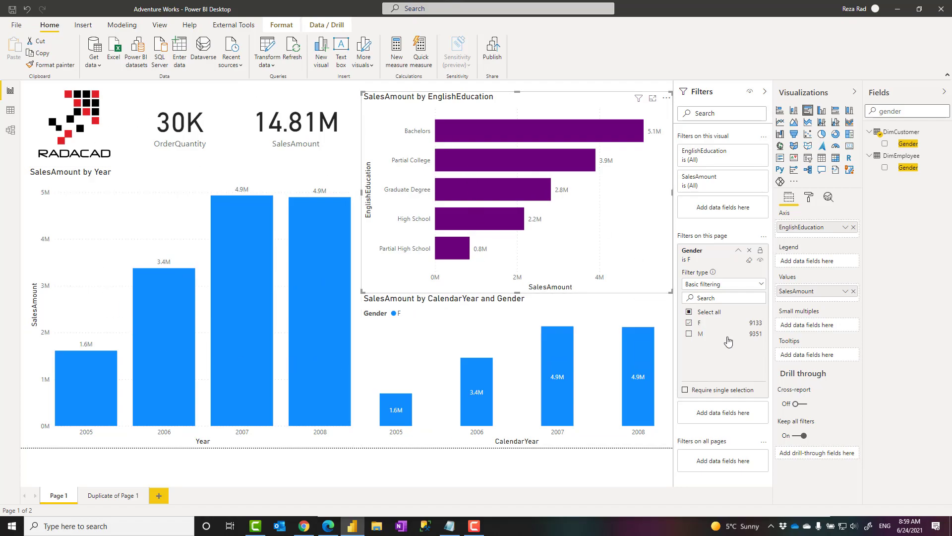
click(688, 334)
click(687, 323)
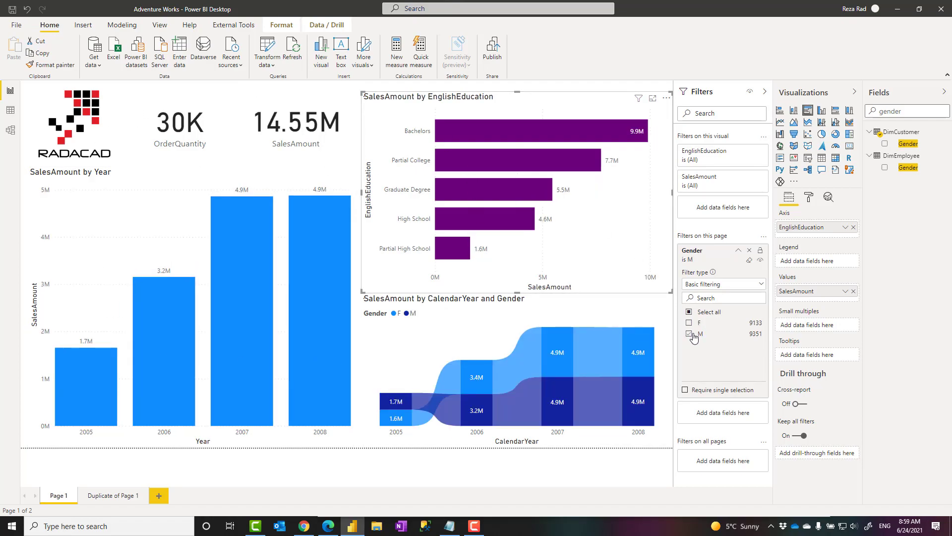
click(113, 496)
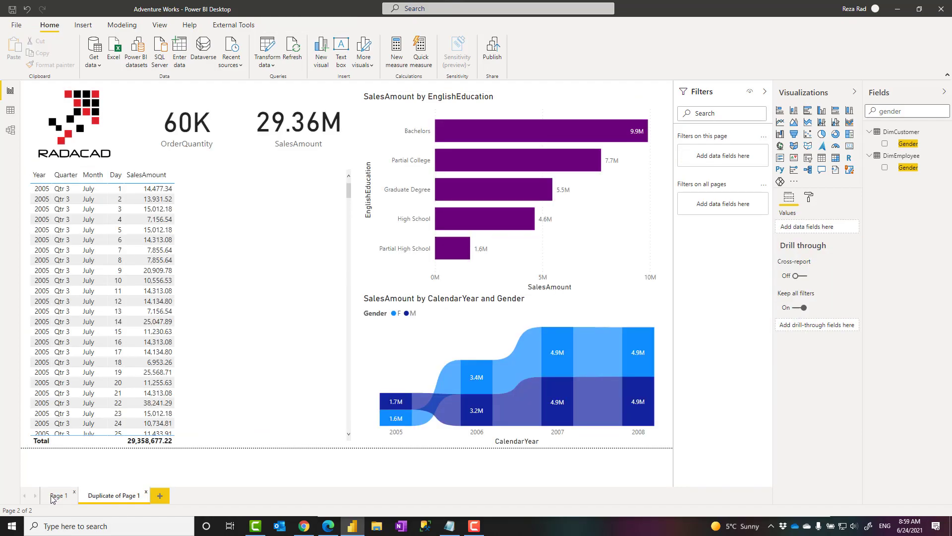
click(53, 495)
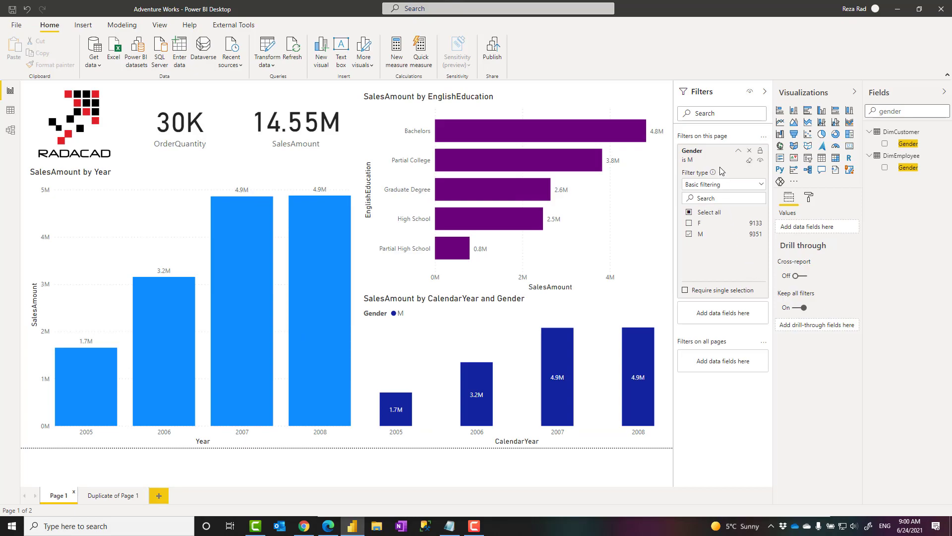
click(750, 161)
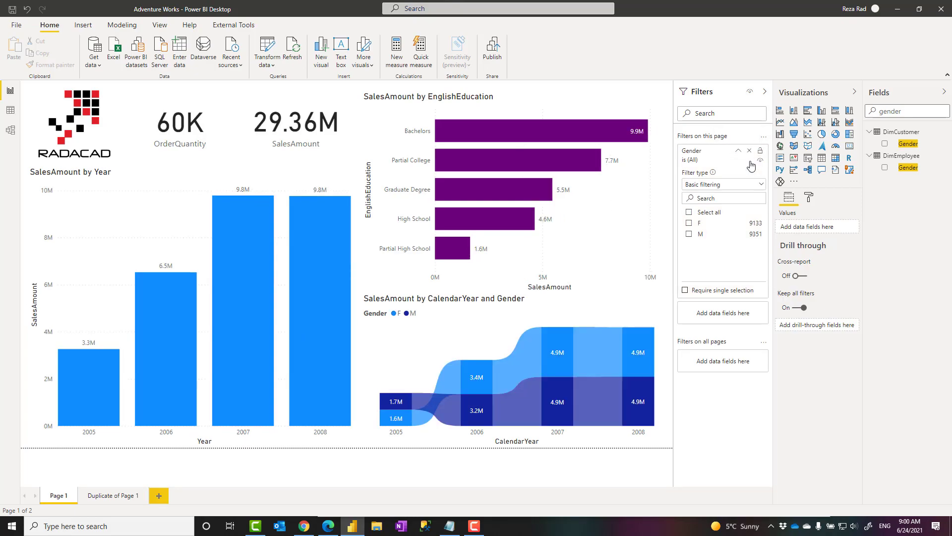
click(749, 151)
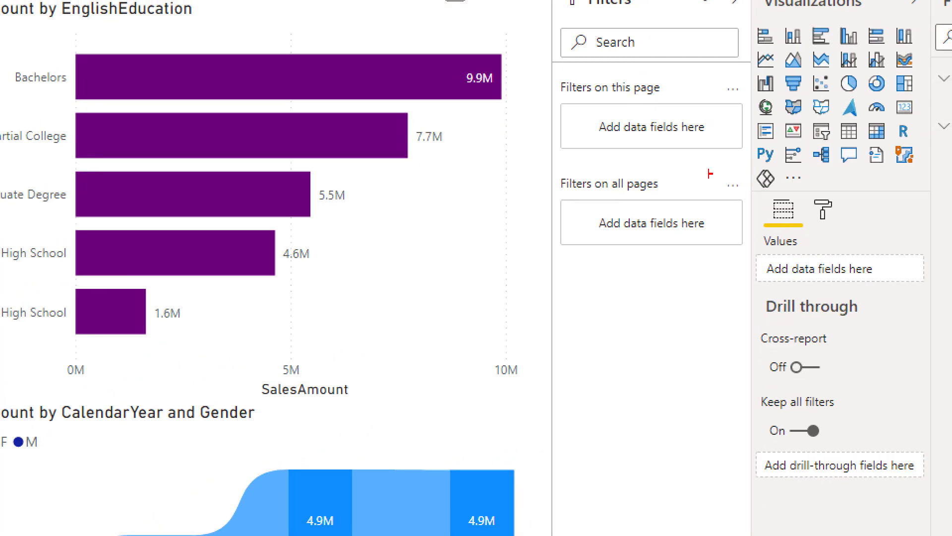
Add DimCustomer Gender as an all-pages filter set to F, verifying on Duplicate of Page 1.
drag(553, 165, 752, 256)
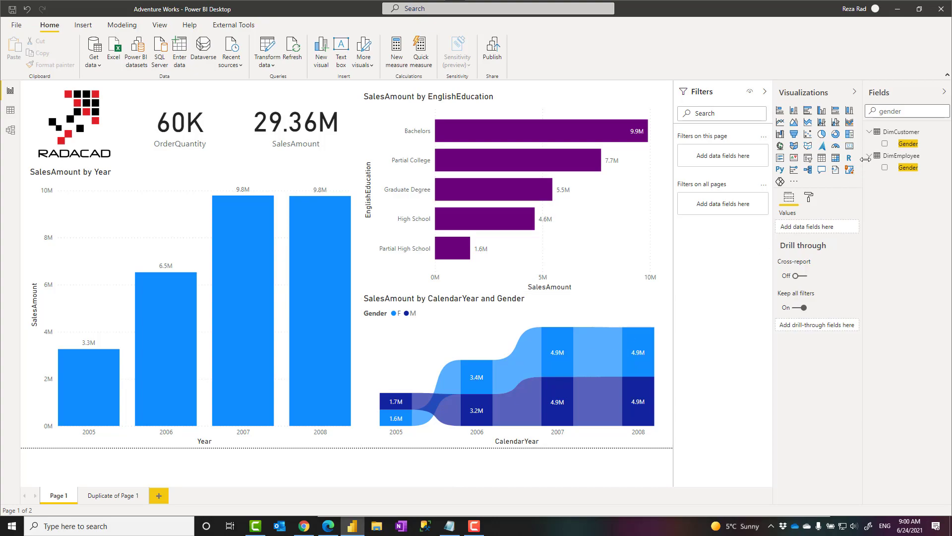
drag(906, 145, 719, 209)
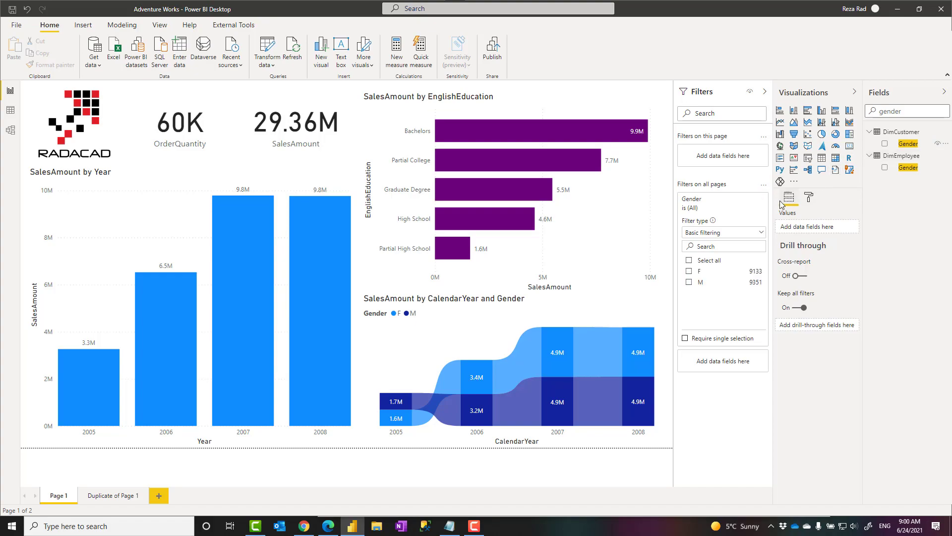
click(689, 272)
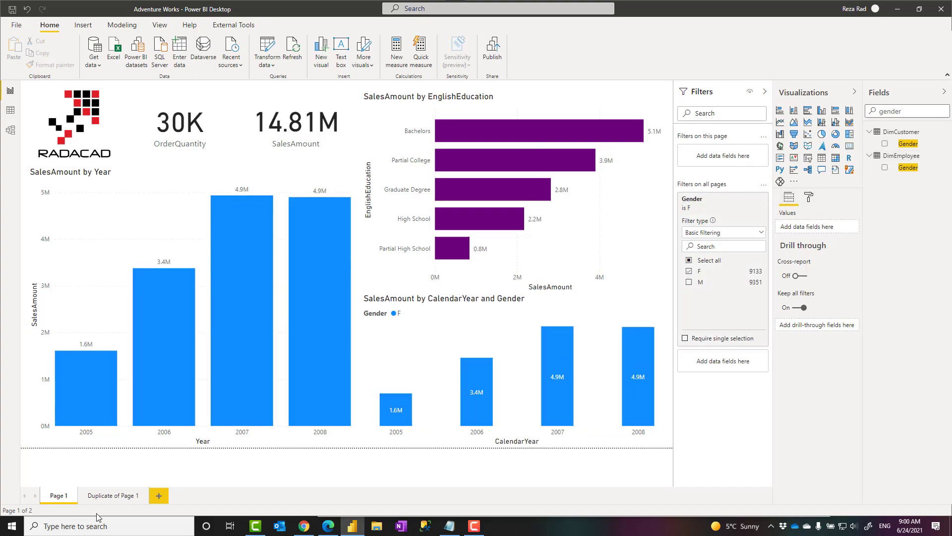
click(102, 497)
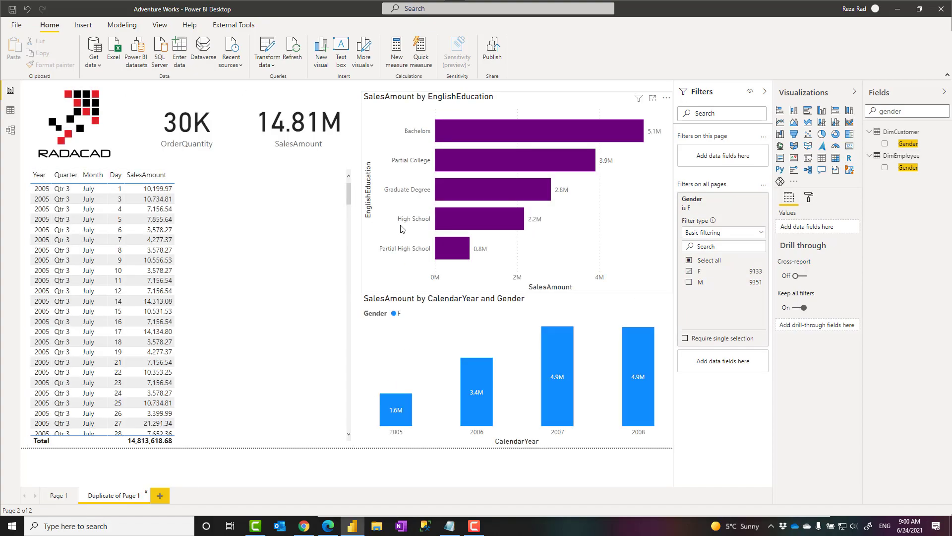
click(57, 498)
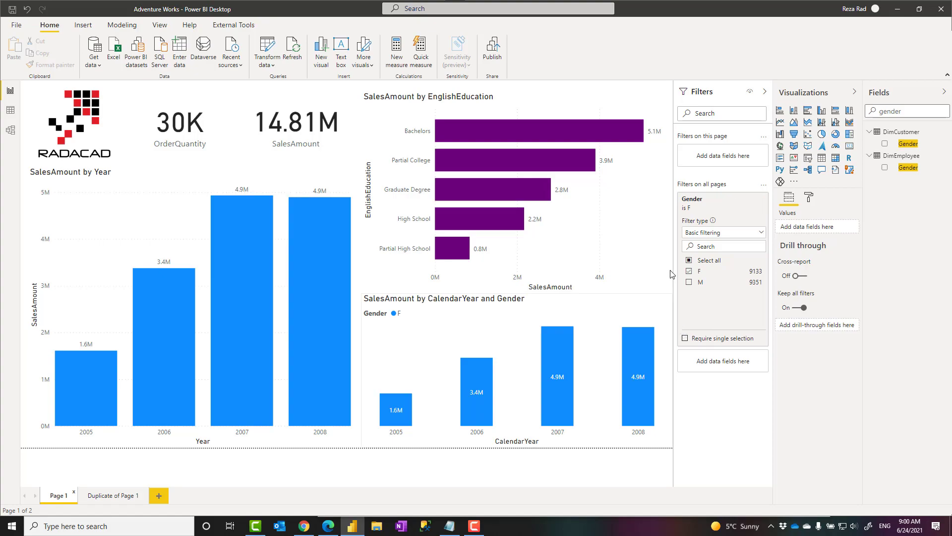
click(764, 92)
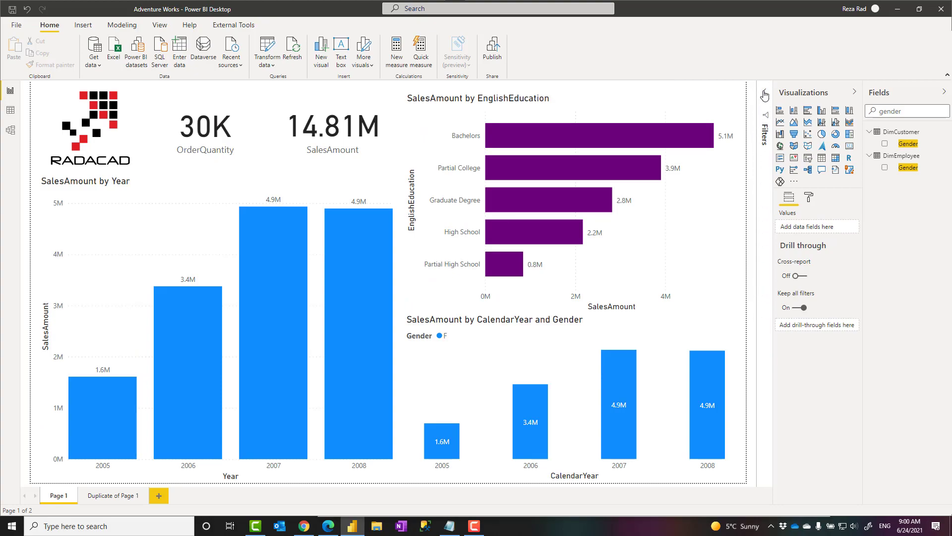
click(765, 95)
click(765, 94)
mouse_move(712, 102)
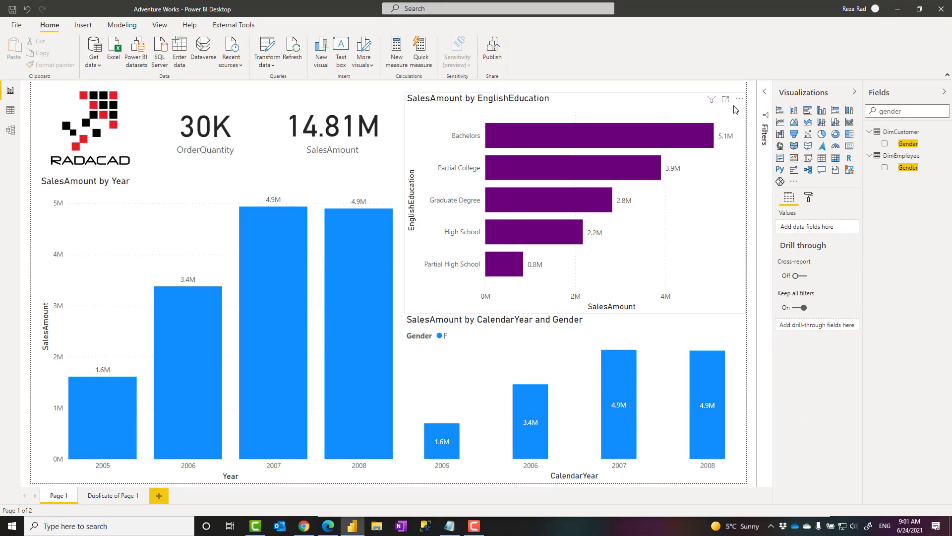
mouse_move(711, 101)
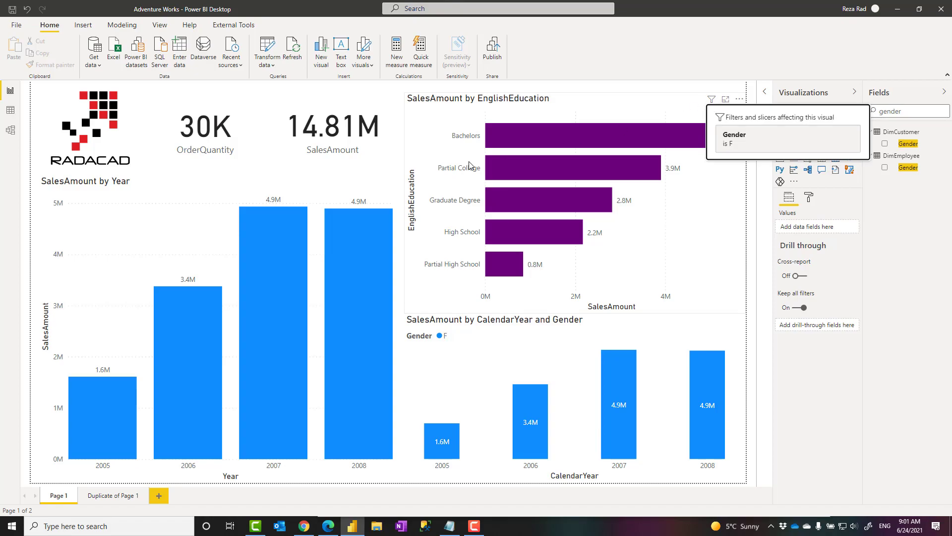
mouse_move(361, 184)
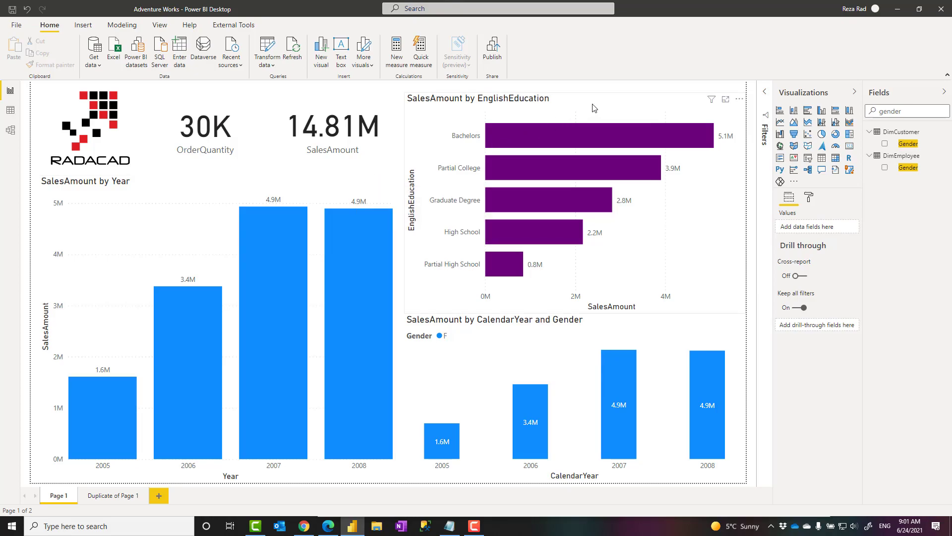
click(765, 94)
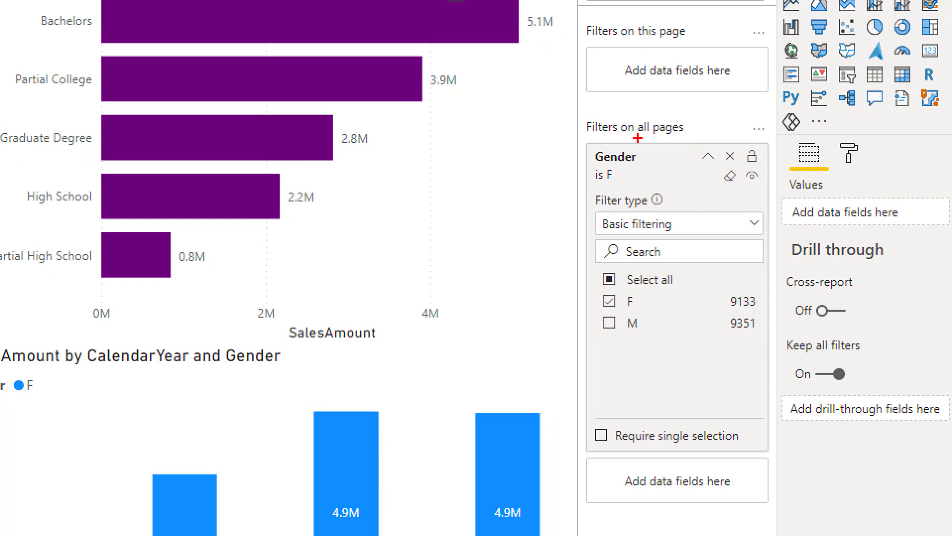
Remove the Gender all-pages filter and search the Fields pane for orderdate.
drag(636, 115, 697, 141)
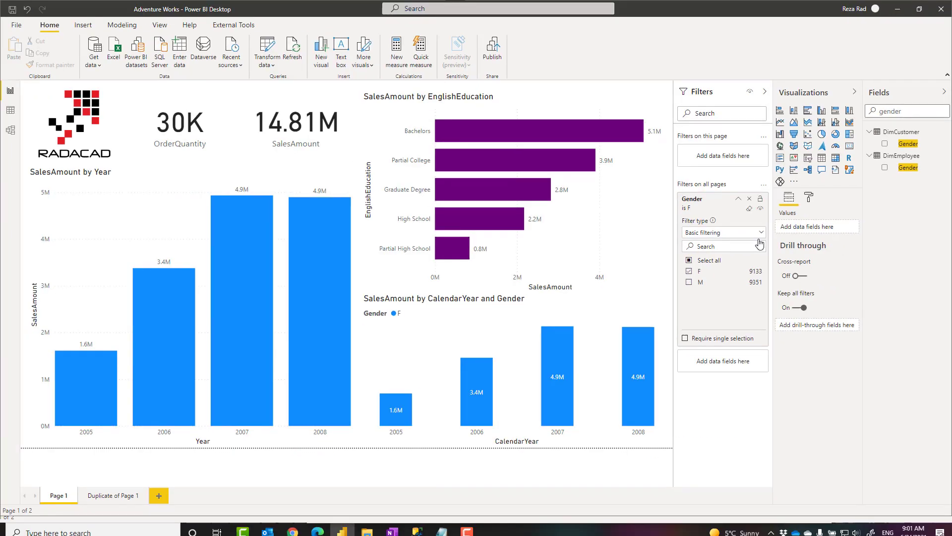
click(730, 157)
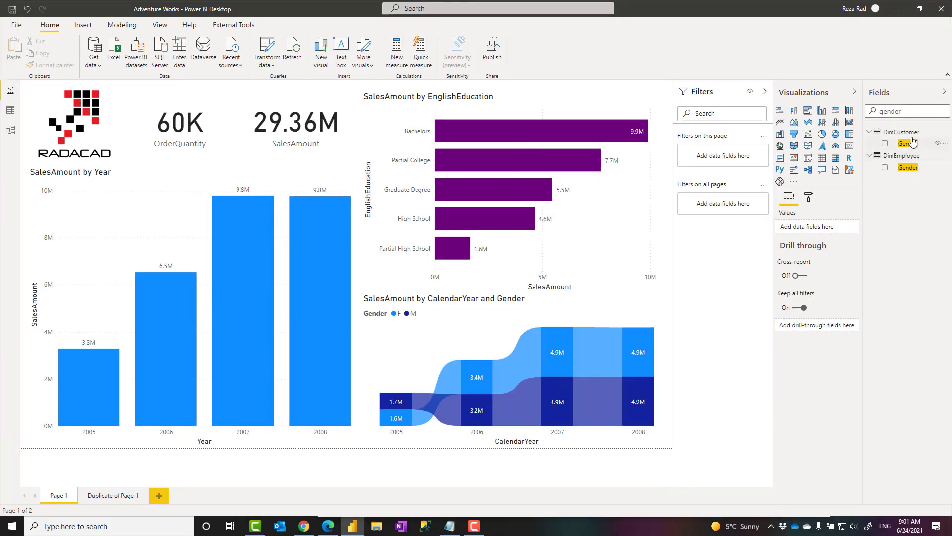
double_click(906, 112)
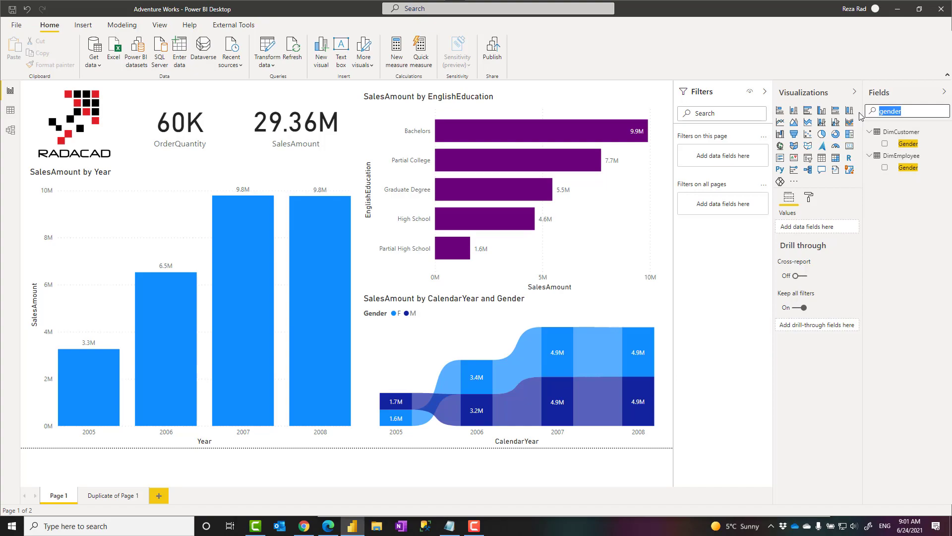
text(orderd)
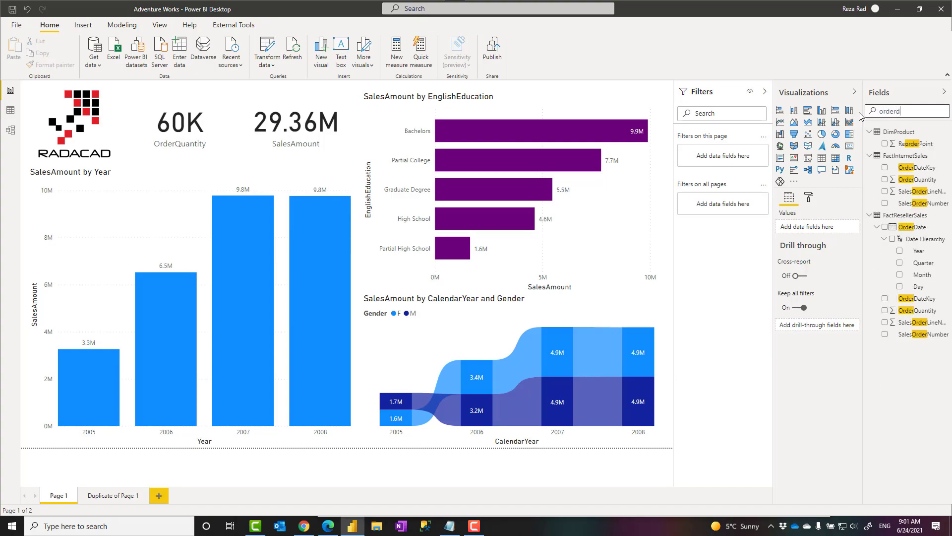
text(ate)
Add OrderDate as an all-pages relative date filter for the last 5 years.
drag(911, 168, 742, 205)
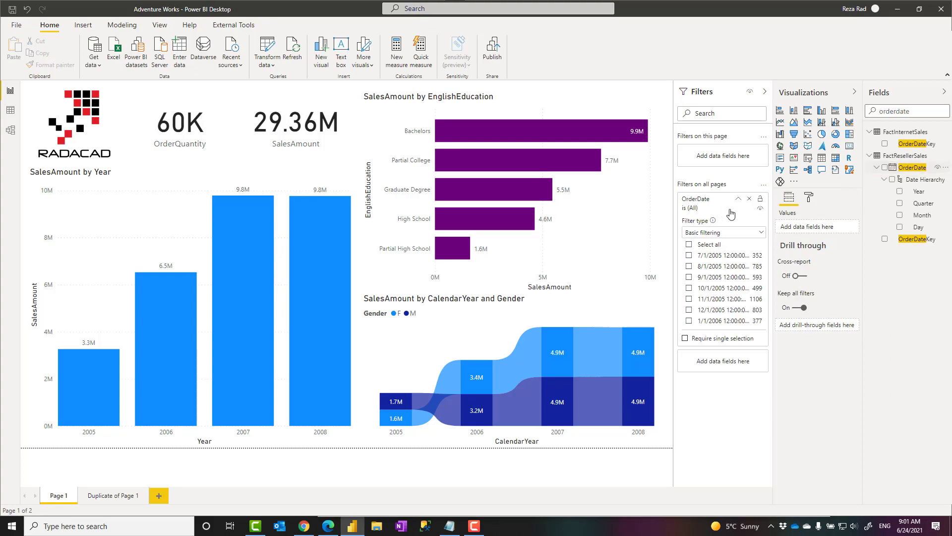
click(744, 233)
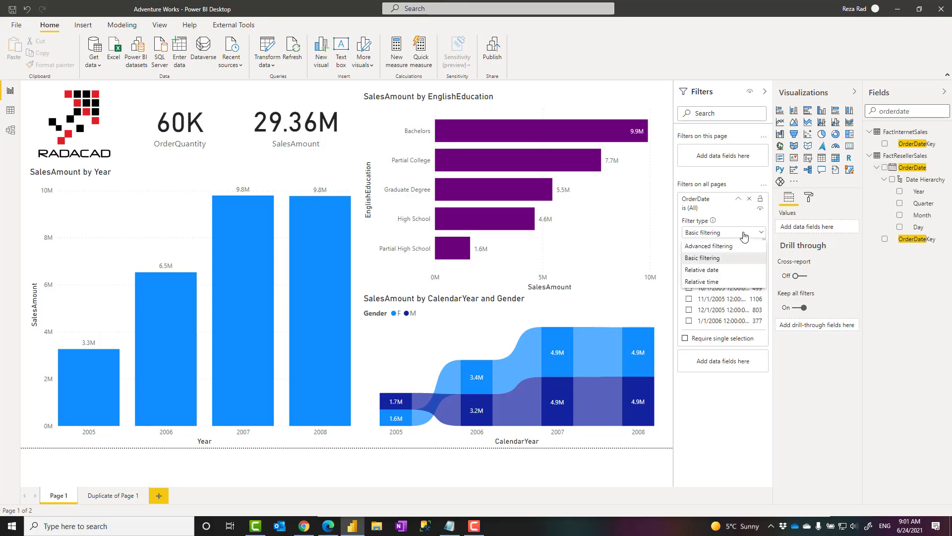
click(709, 271)
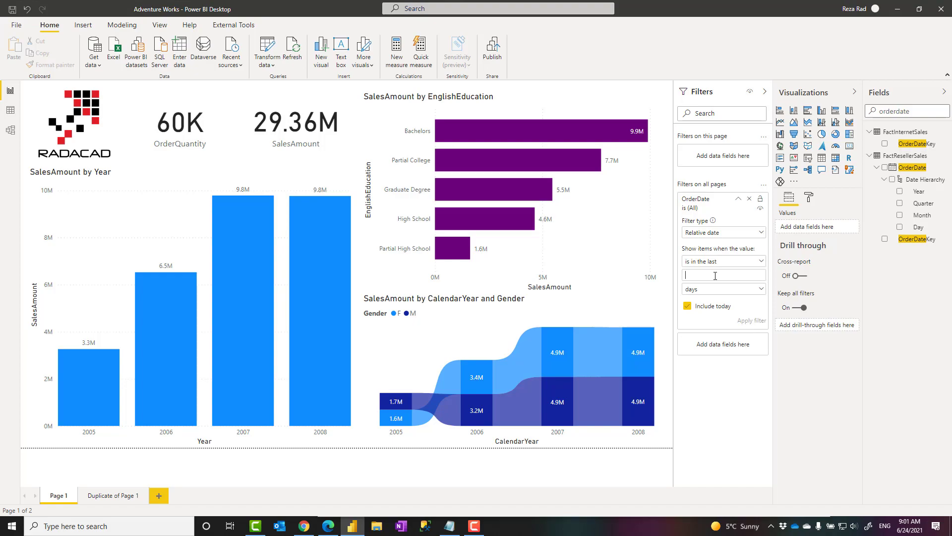
text(5)
click(703, 292)
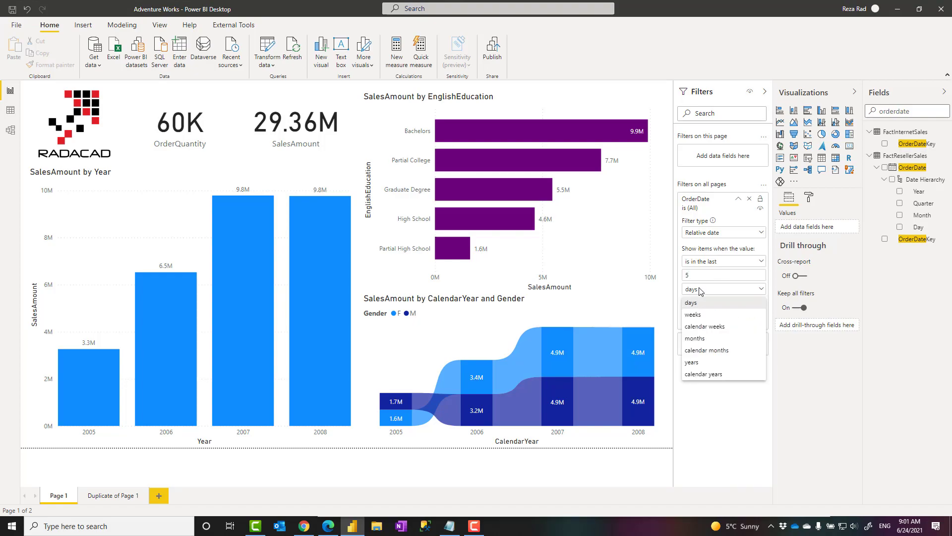
click(693, 362)
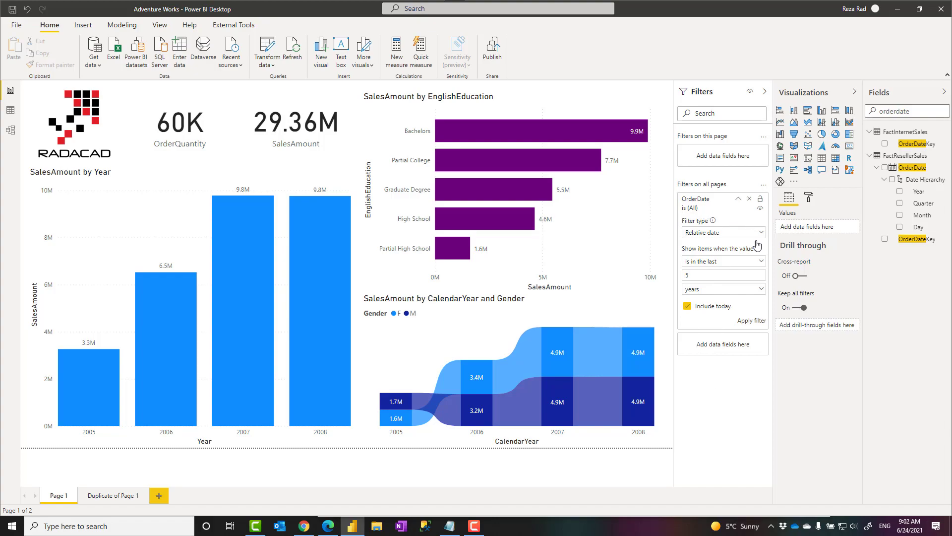
Open FactResellerSales in Power Query Editor and bring up the OrderDate column's Date/Time Filters.
click(268, 51)
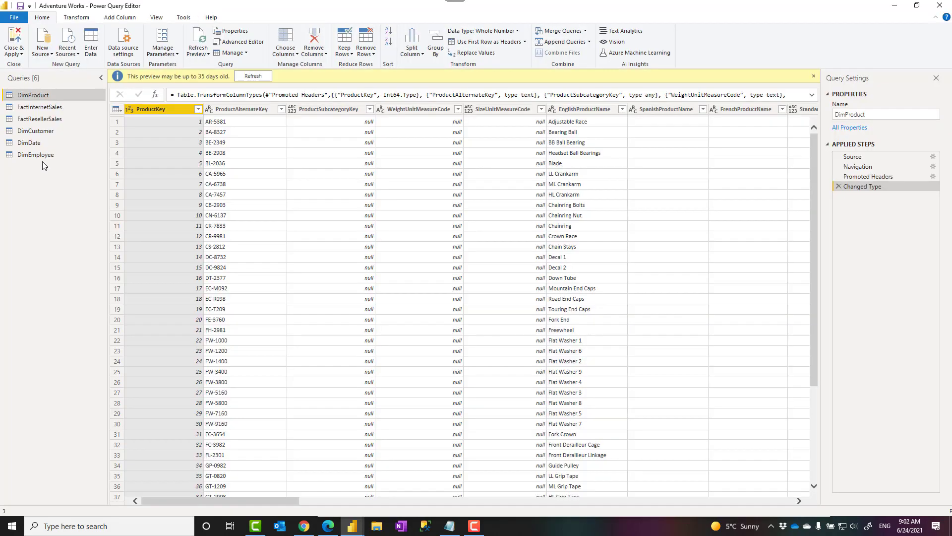
click(44, 120)
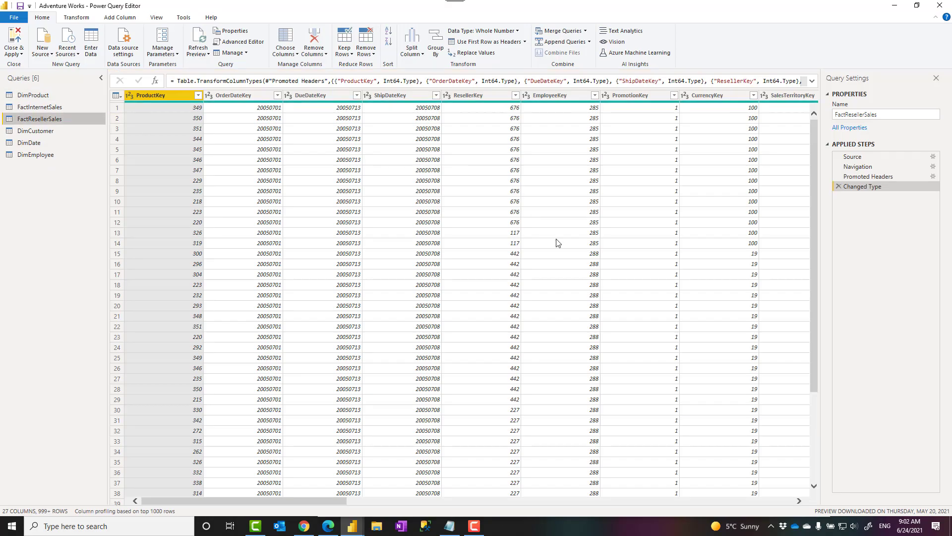
drag(332, 499, 778, 499)
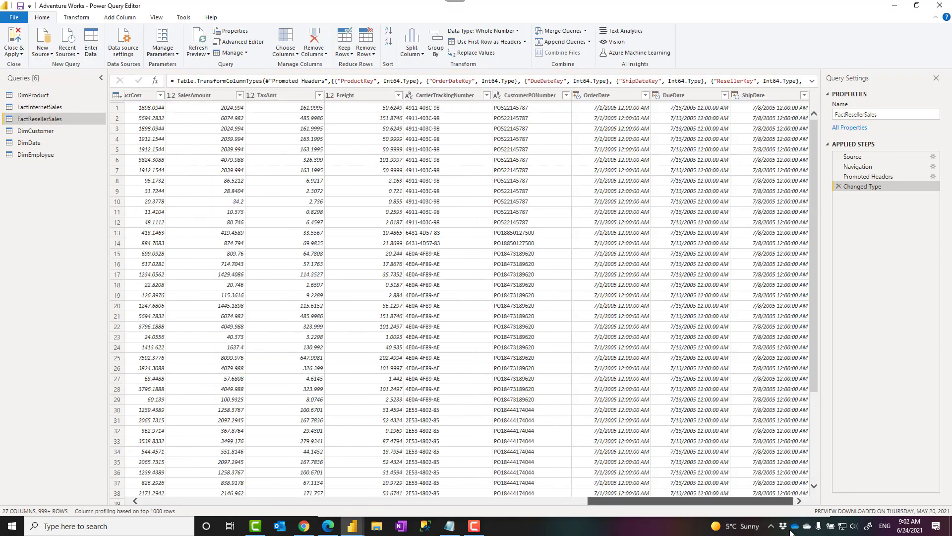
click(640, 97)
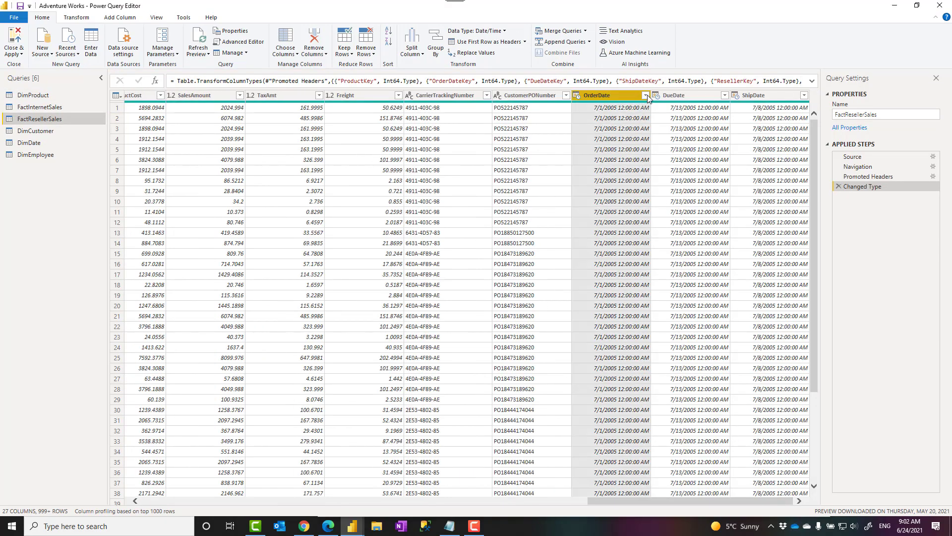
click(645, 95)
mouse_move(587, 173)
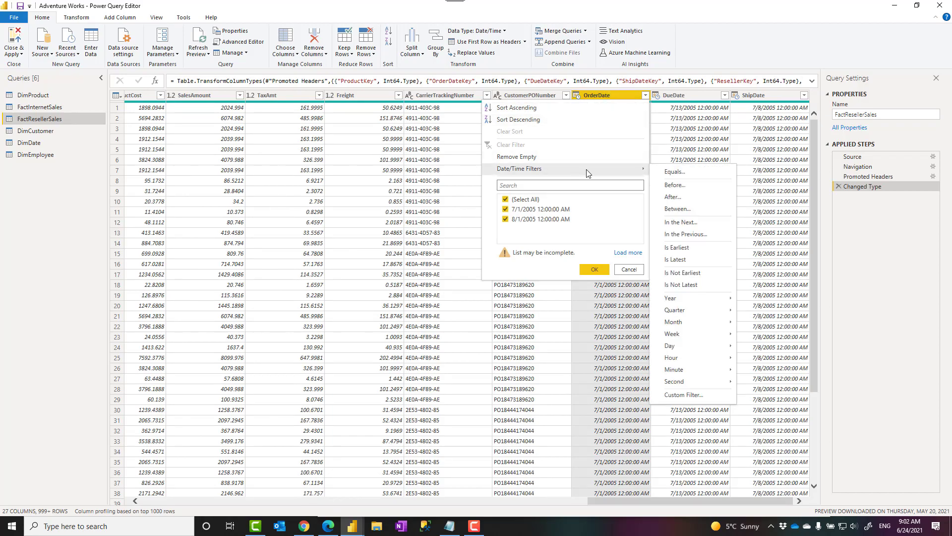